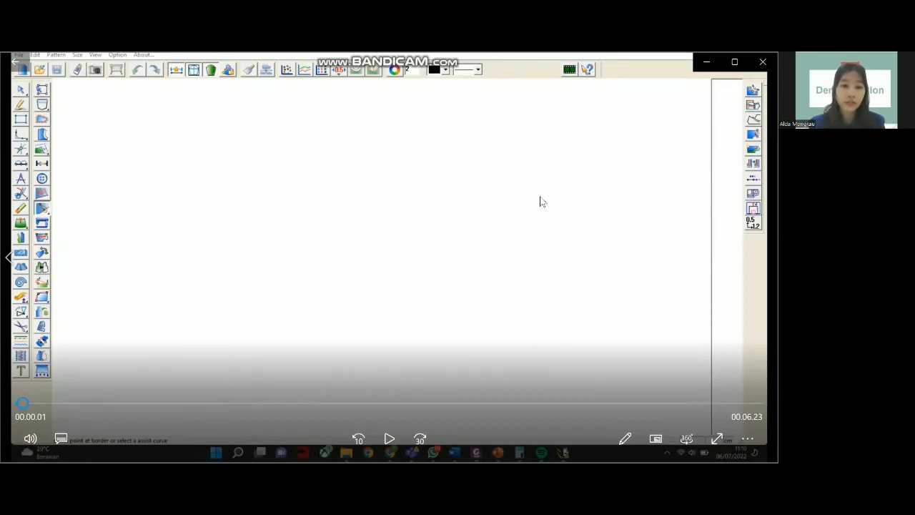
- Play the demonstration to where the 24.5 by 63 base rectangle is entered
{"action": "left_click", "coordinate": [389, 438]}
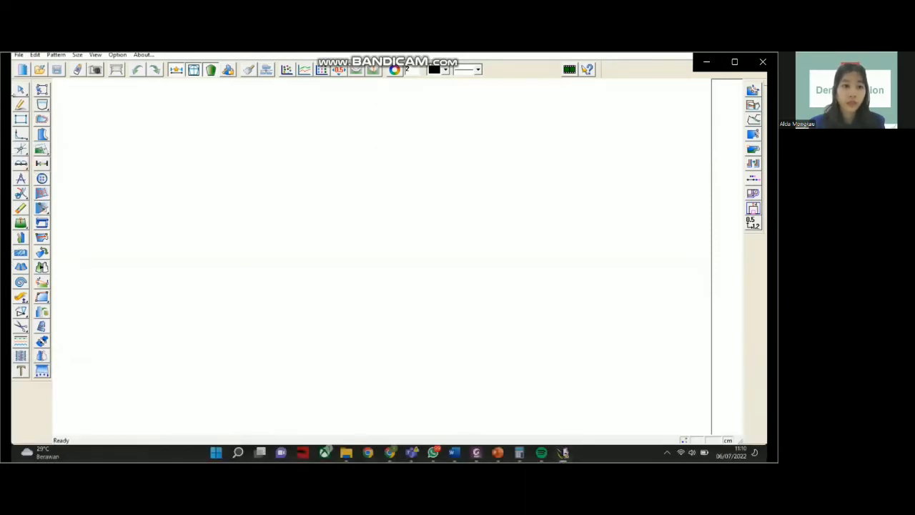
{"action": "mouse_move", "coordinate": [353, 332]}
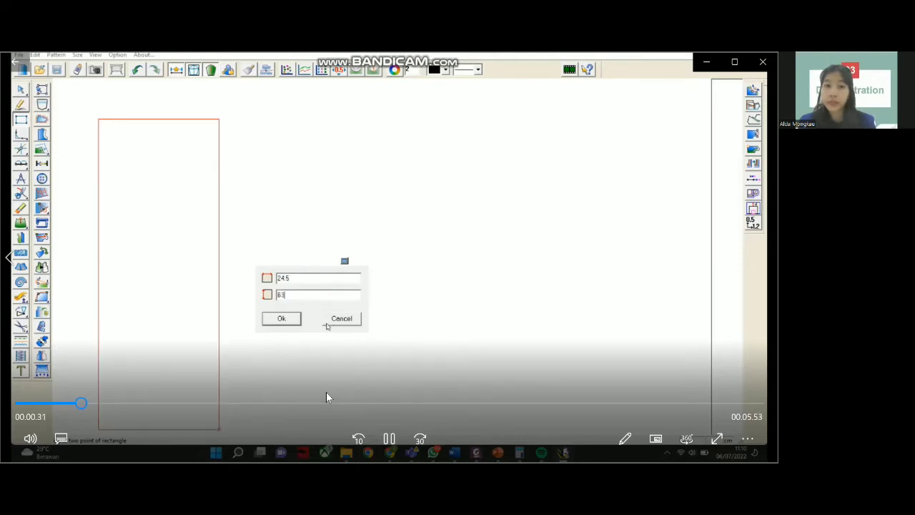
- Pause at the 24.5 by 63 rectangle sizes, then resume to confirm the base block
{"action": "key", "text": "space"}
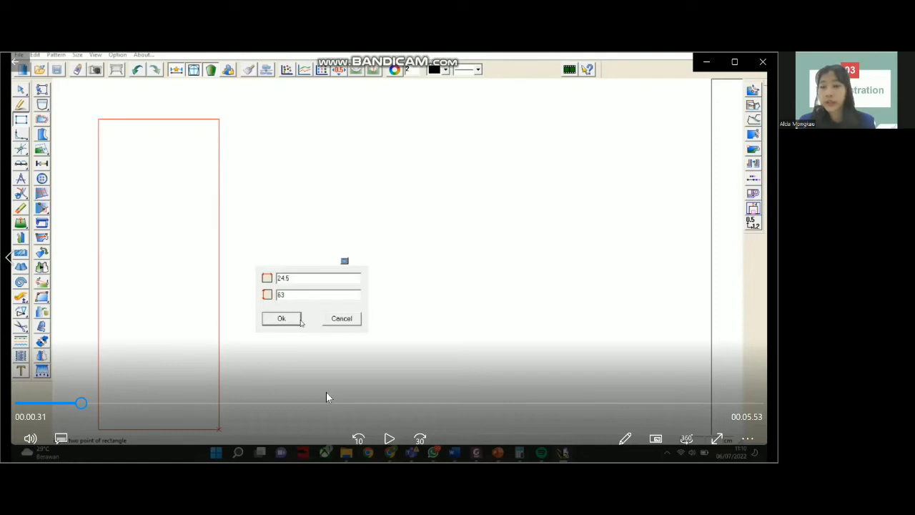
{"action": "key", "text": "space"}
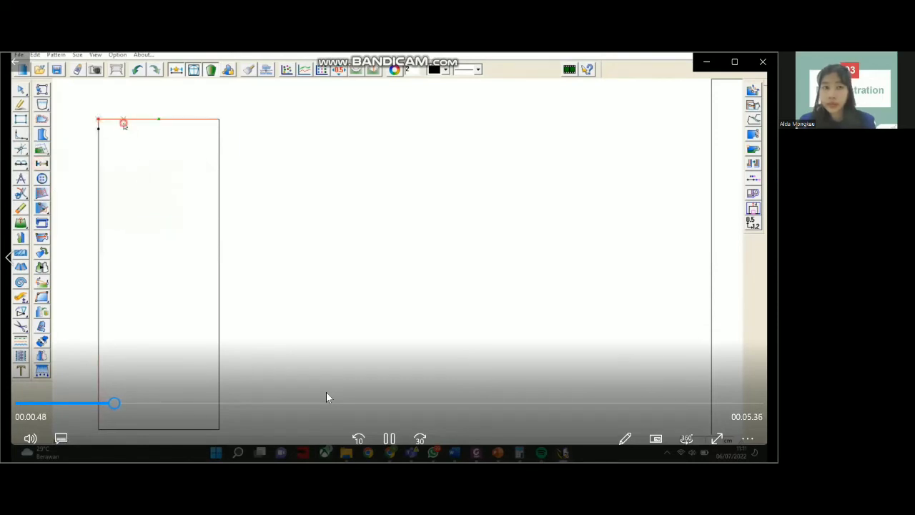
- Pause and resume the demo around the length-21 point and the curved waistline
{"action": "left_click", "coordinate": [326, 392]}
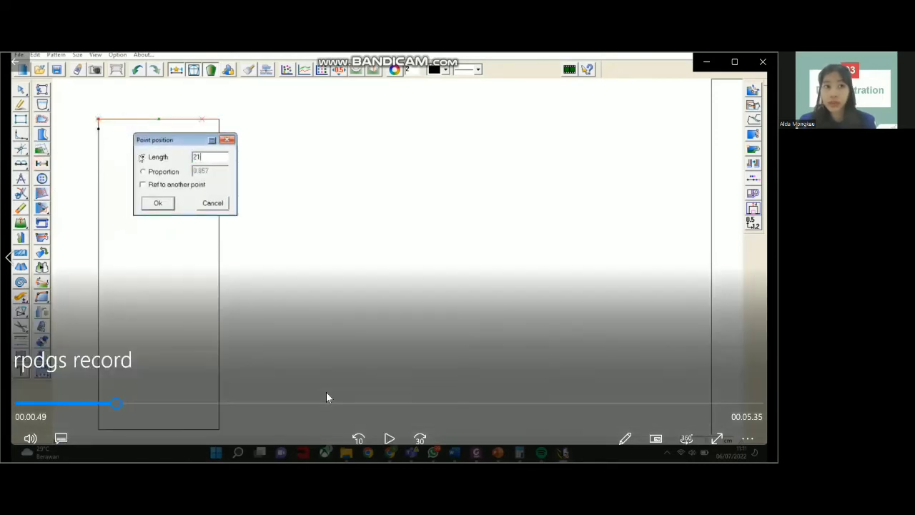
{"action": "left_click", "coordinate": [326, 397]}
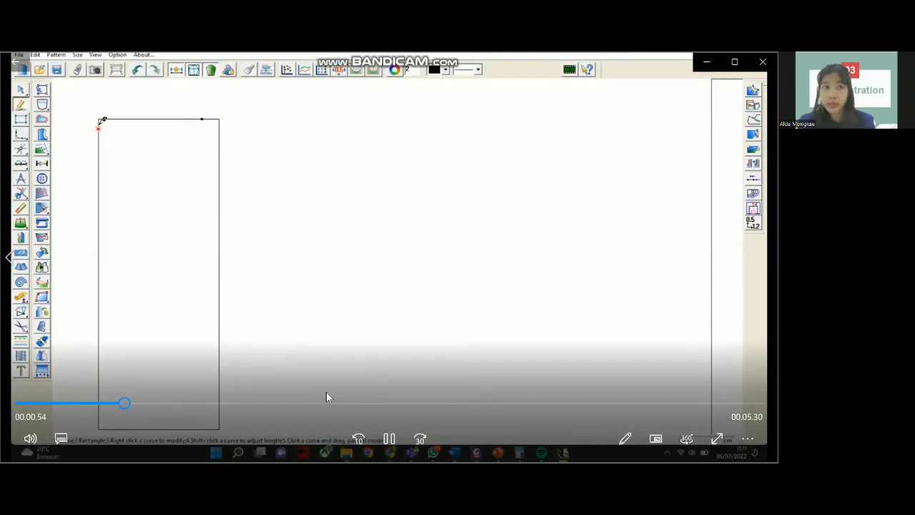
{"action": "left_click", "coordinate": [326, 397]}
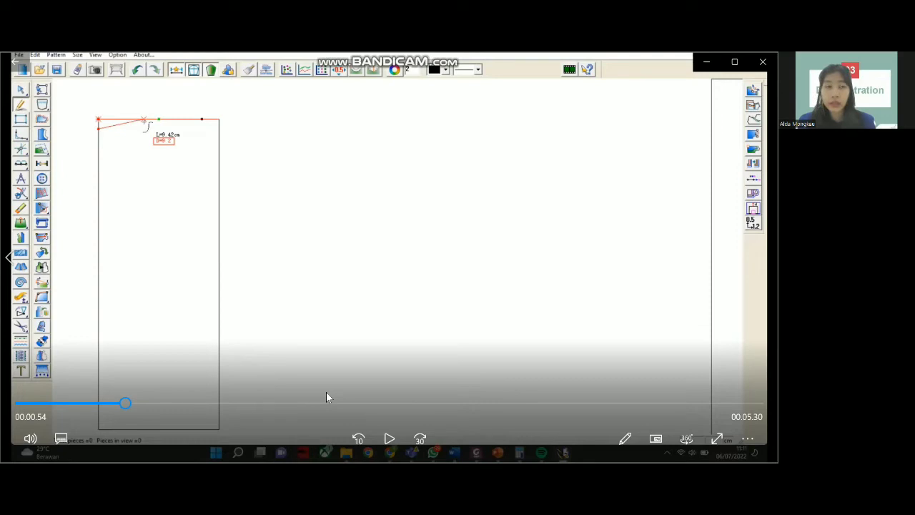
{"action": "key", "text": "space"}
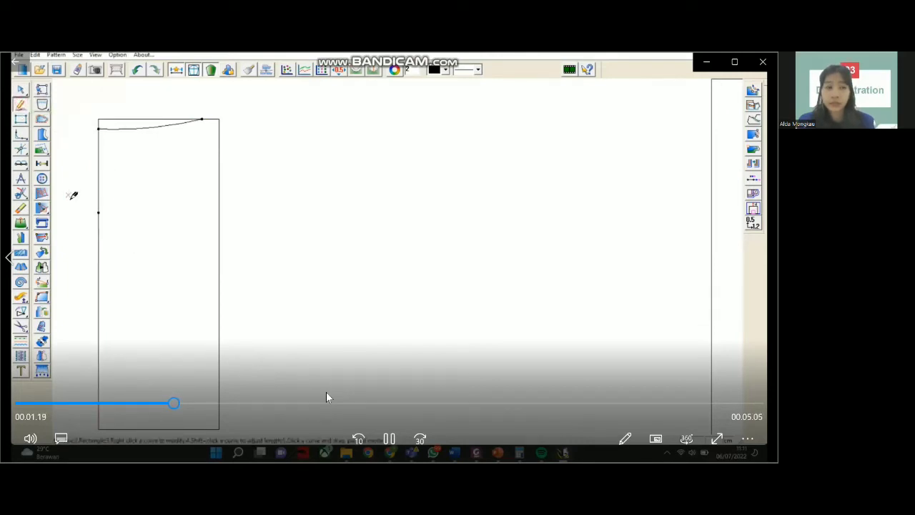
- Follow the demo as the hip line is drawn across from the left-edge point
{"action": "key", "text": "space"}
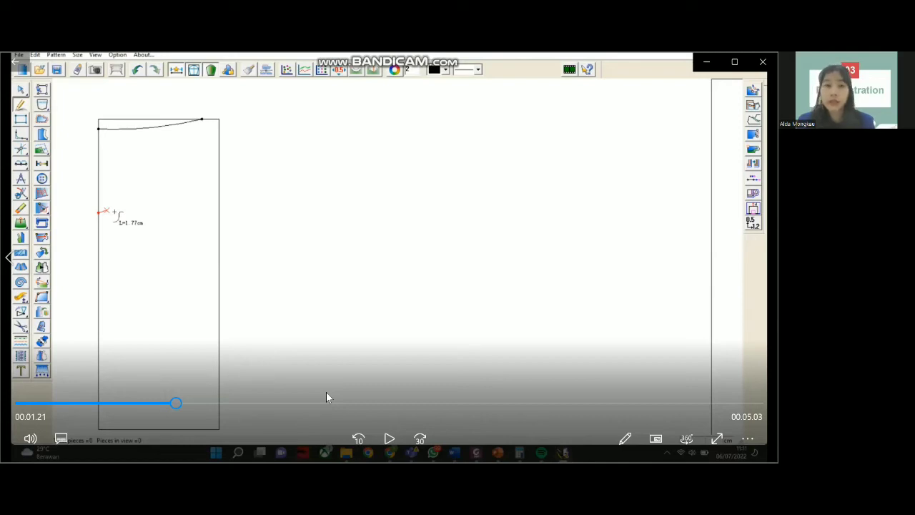
{"action": "key", "text": "space"}
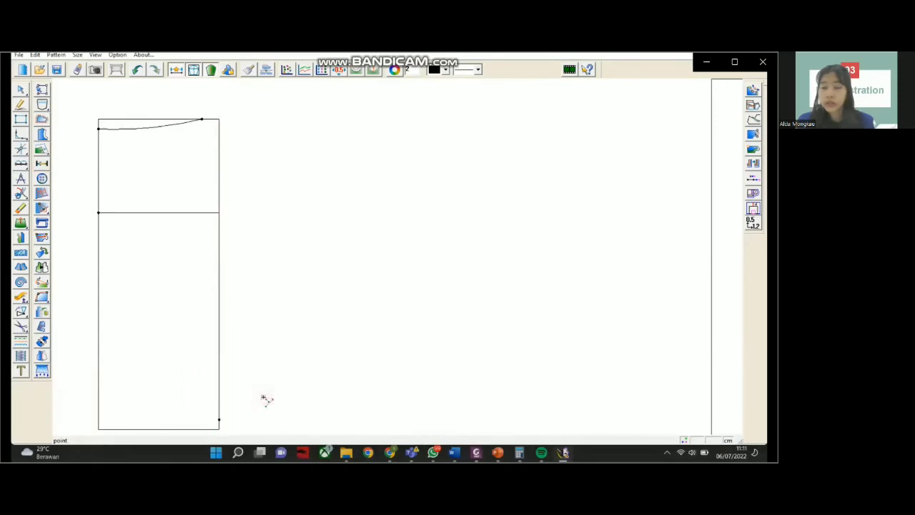
{"action": "left_click", "coordinate": [262, 362]}
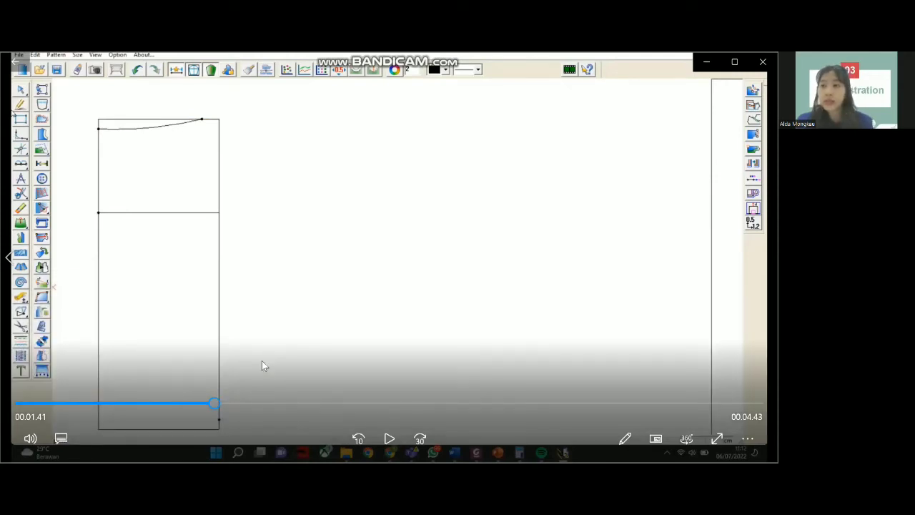
- Resume and skip 30 seconds ahead through the curved side seam and sloped hem
{"action": "left_click", "coordinate": [262, 361]}
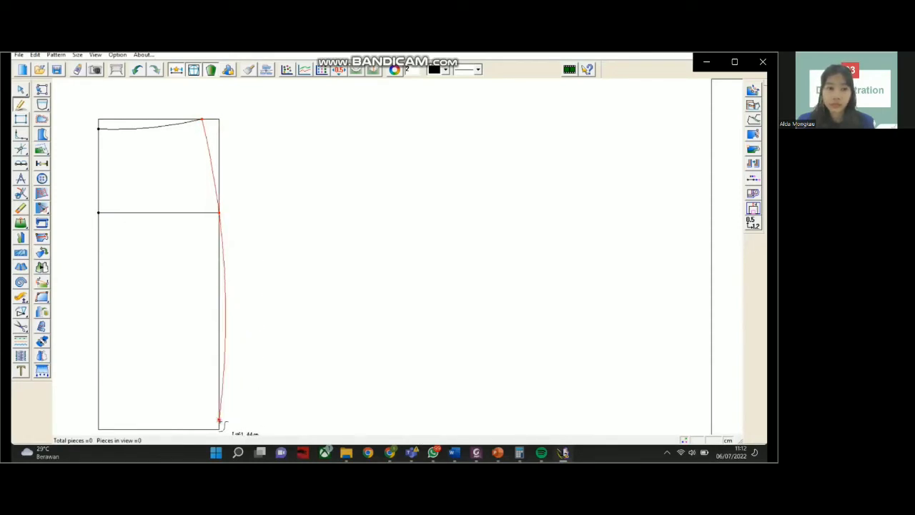
{"action": "mouse_move", "coordinate": [355, 333]}
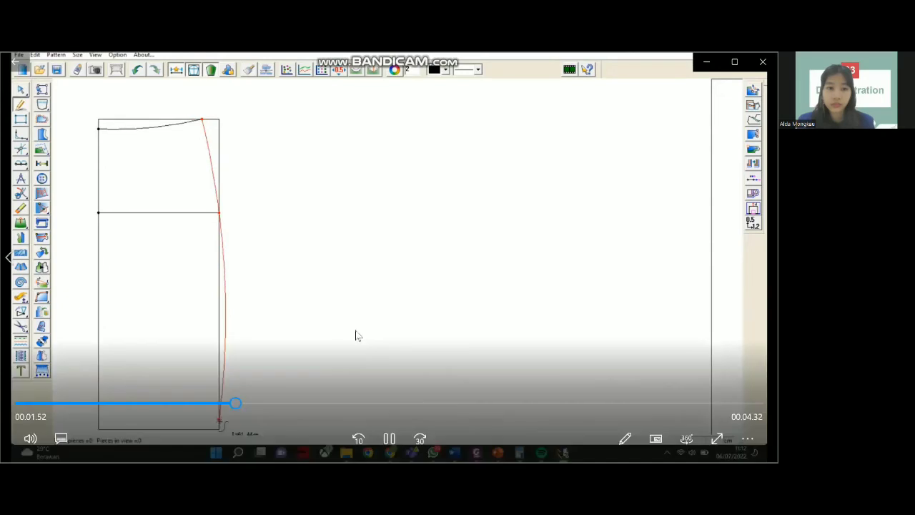
{"action": "left_click", "coordinate": [421, 436]}
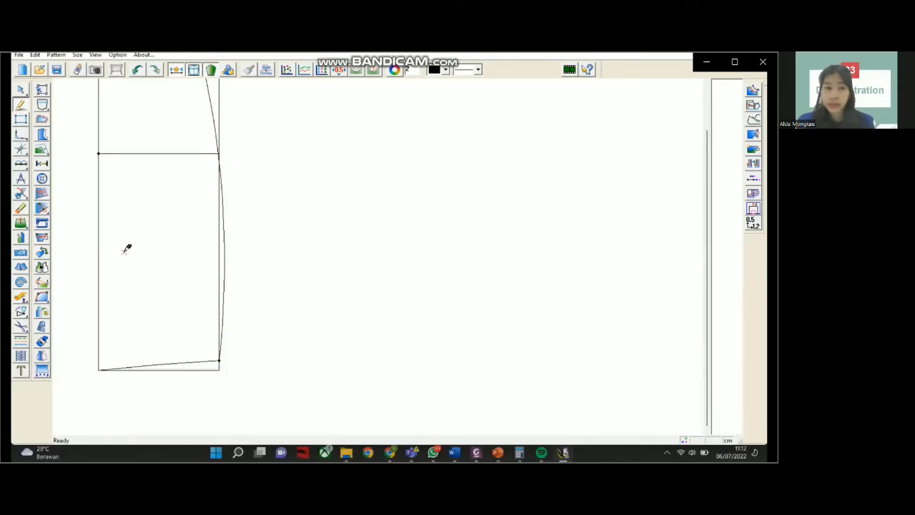
{"action": "mouse_move", "coordinate": [340, 336]}
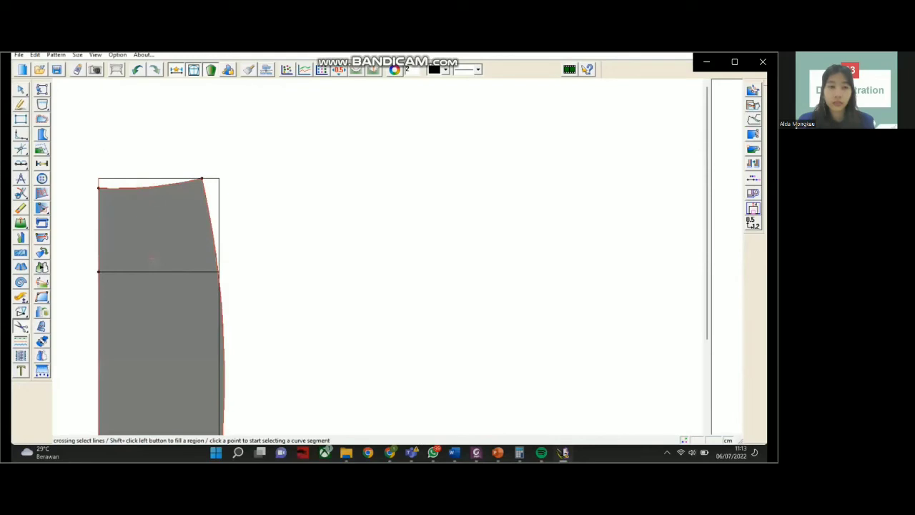
- Watch the outline become a pattern piece with grainline, seam allowance and dart dialog
{"action": "mouse_move", "coordinate": [347, 311]}
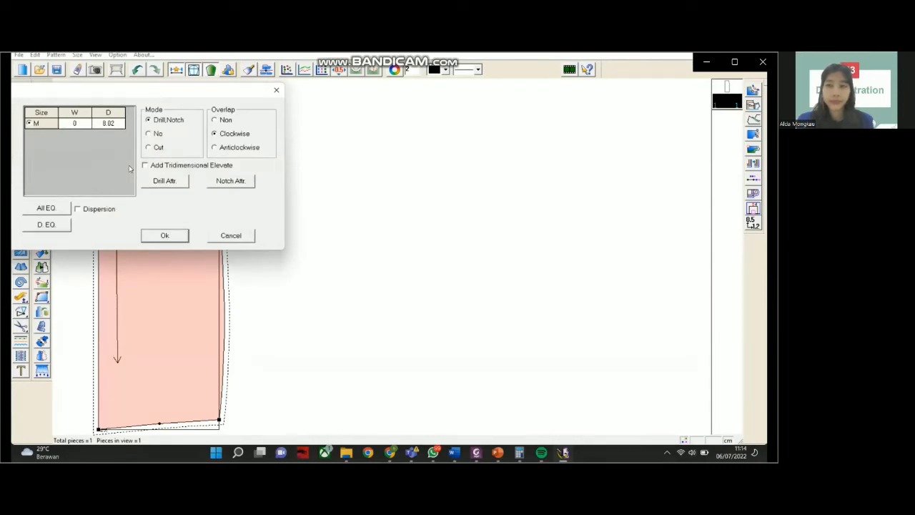
- Set the size M dart width to 3 and depth to 12, and place the waist dart
{"action": "double_click", "coordinate": [80, 124]}
{"action": "type", "text": "3"}
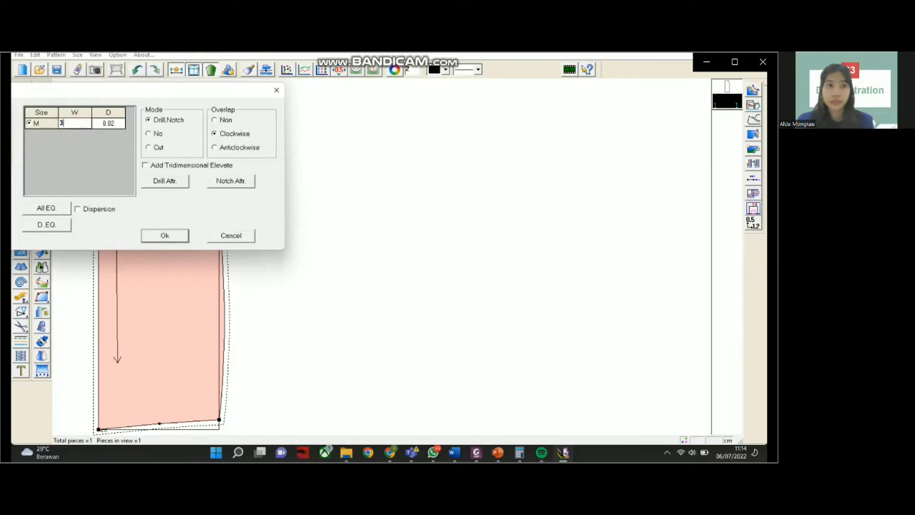
{"action": "left_click", "coordinate": [111, 124]}
{"action": "double_click", "coordinate": [110, 123]}
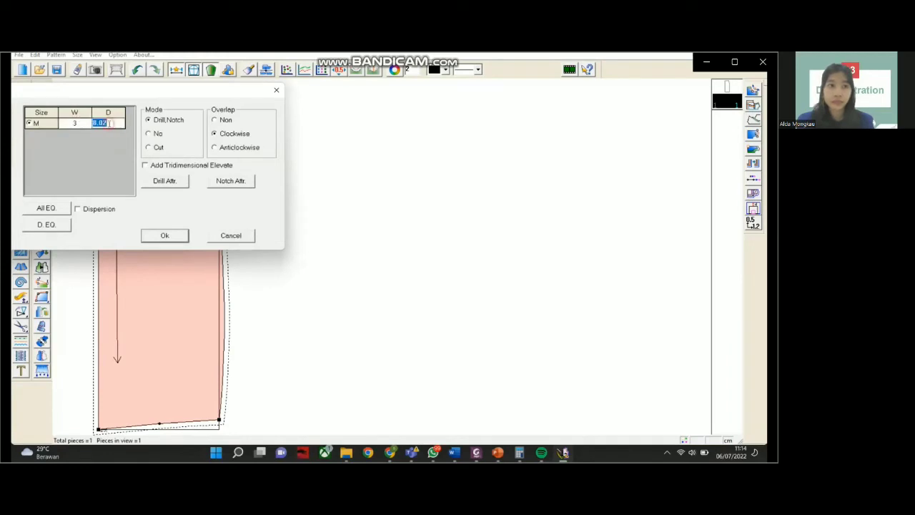
{"action": "type", "text": "12"}
{"action": "left_click", "coordinate": [159, 238]}
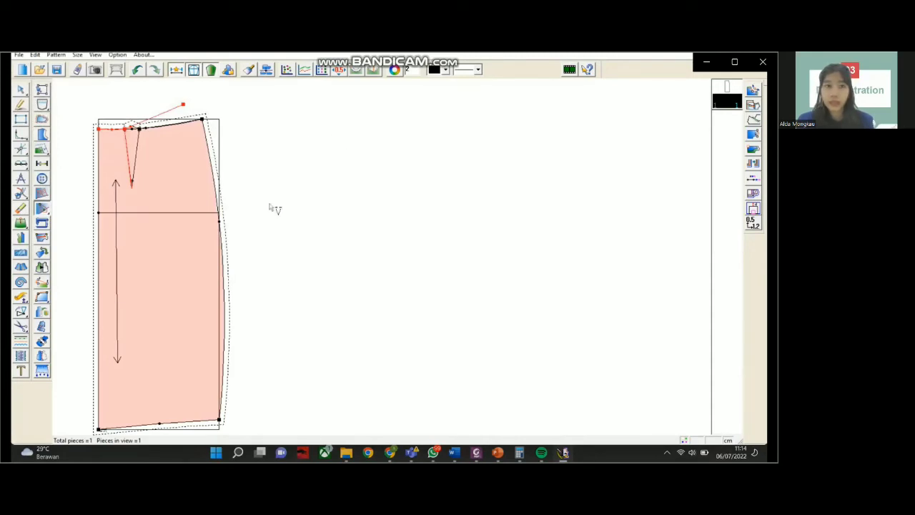
- Watch the half skirt mirror across its centre edge into a full front with two darts
{"action": "scroll", "coordinate": [275, 174], "scroll_direction": "down", "scroll_amount": 2}
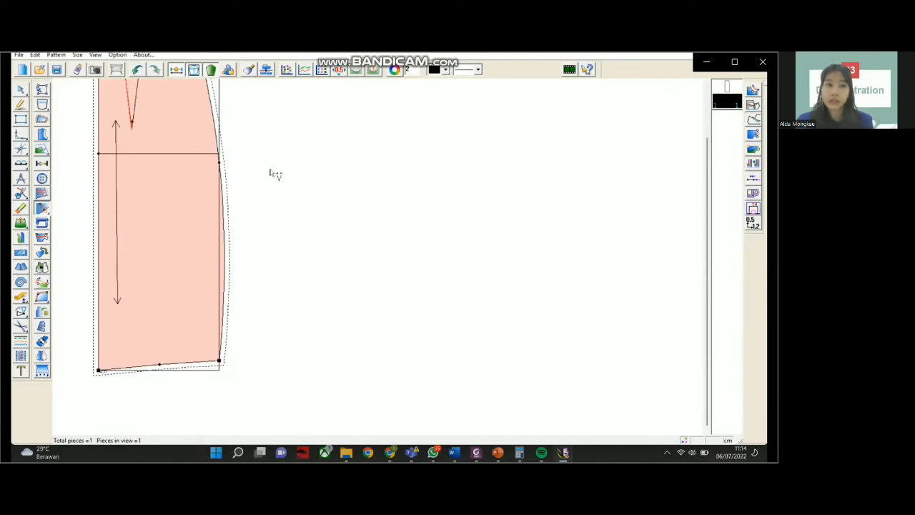
{"action": "scroll", "coordinate": [275, 173], "scroll_direction": "up", "scroll_amount": 2}
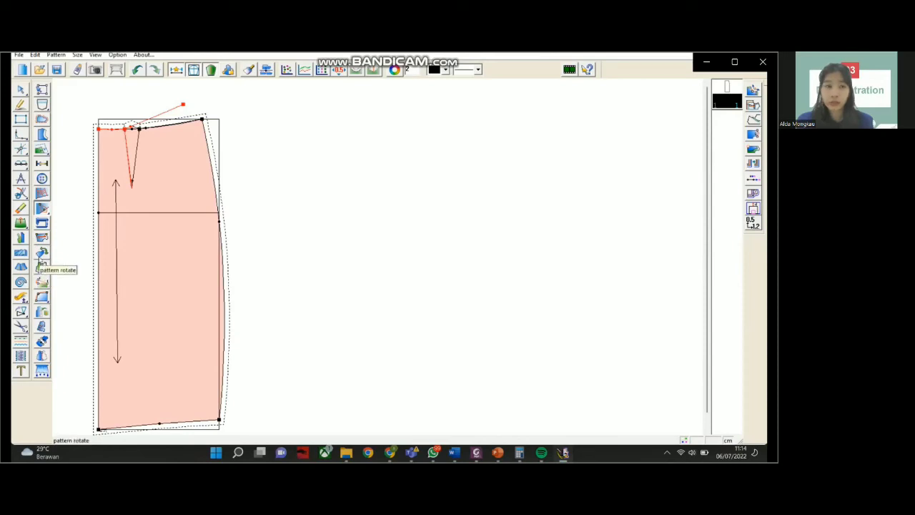
{"action": "mouse_move", "coordinate": [263, 228]}
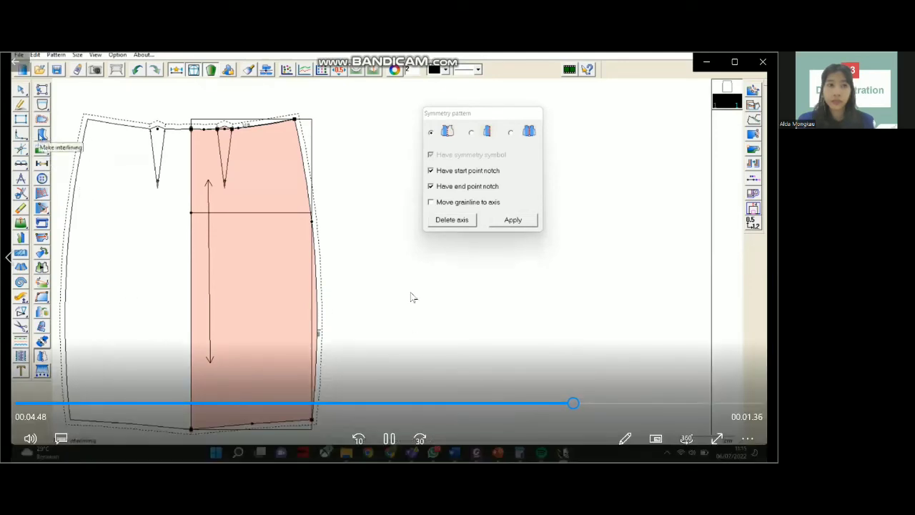
- Pause and resume the demo while seam allowance is added around the full skirt
{"action": "left_click", "coordinate": [378, 272]}
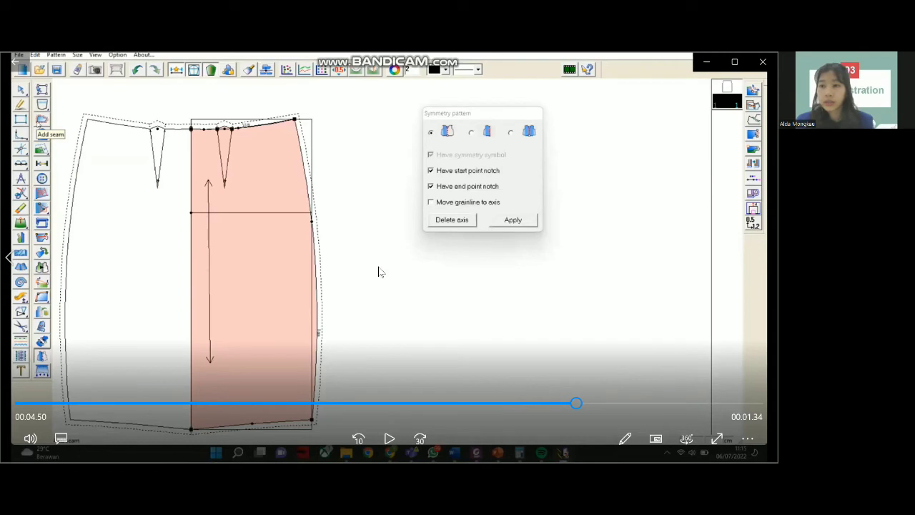
{"action": "key", "text": "space"}
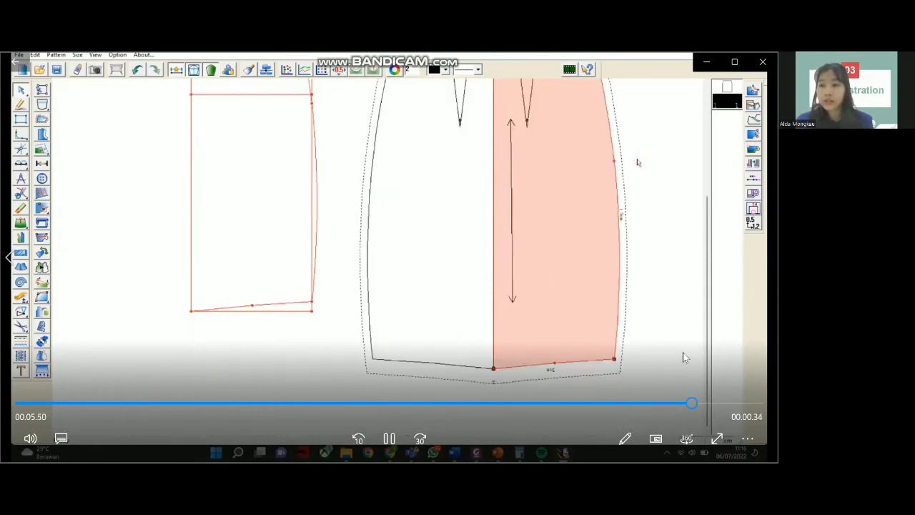
- Fit both patterns in view and open the full skirt's Pattern information dialog
{"action": "left_click", "coordinate": [26, 96]}
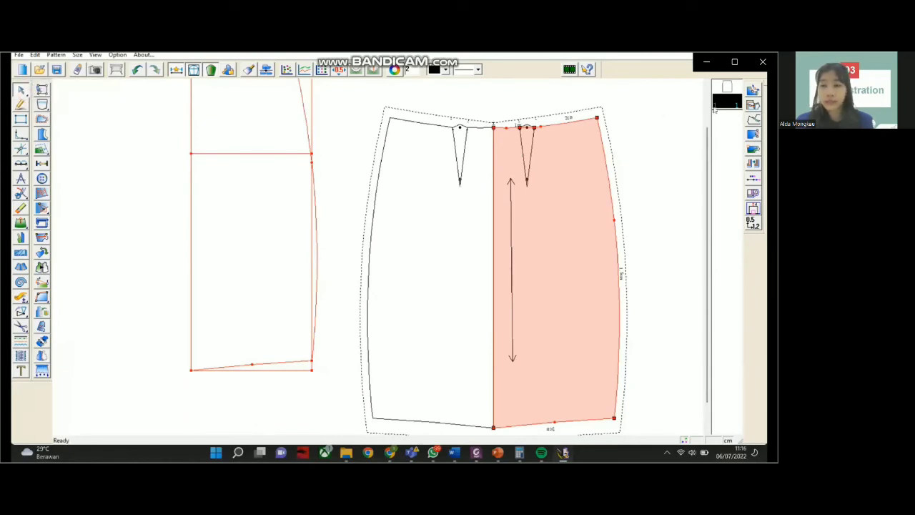
{"action": "left_click", "coordinate": [720, 102]}
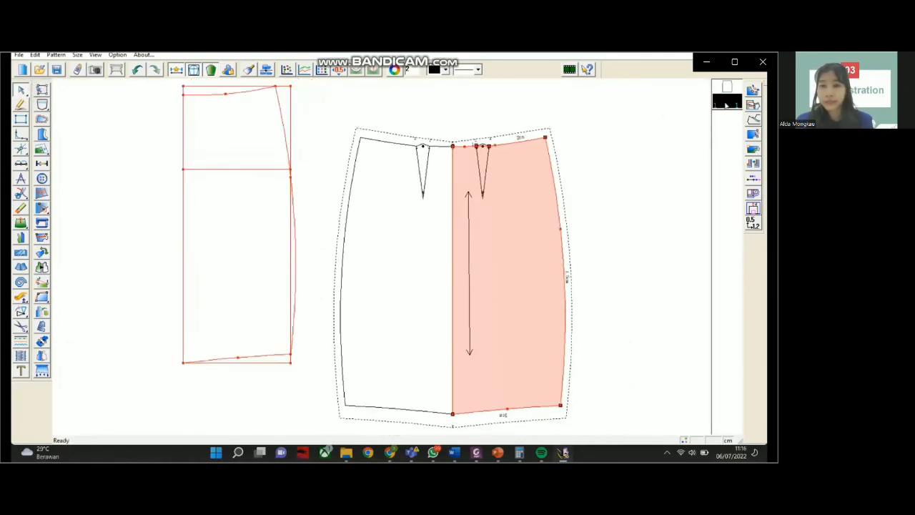
{"action": "double_click", "coordinate": [726, 104]}
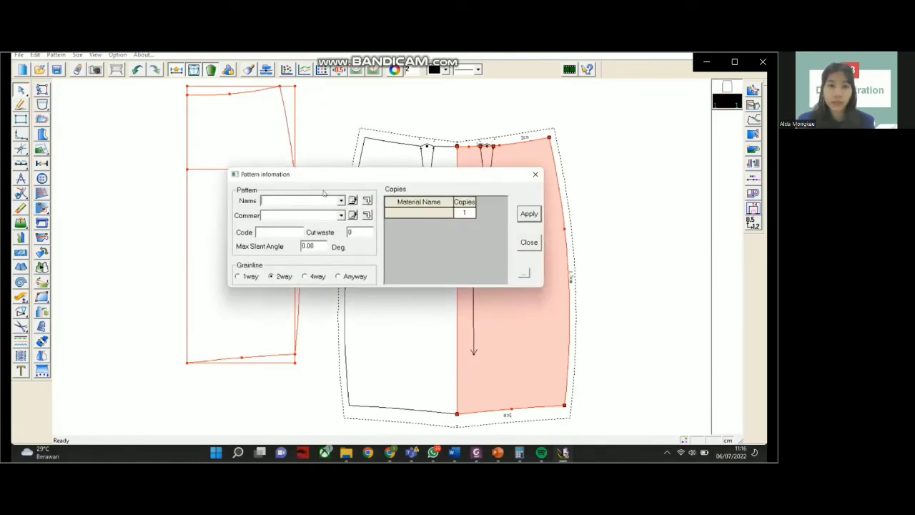
- Enter 'Skirt Pattern' as the pattern name, apply it, and close the Pattern information dialog
{"action": "type", "text": "Skirt"}
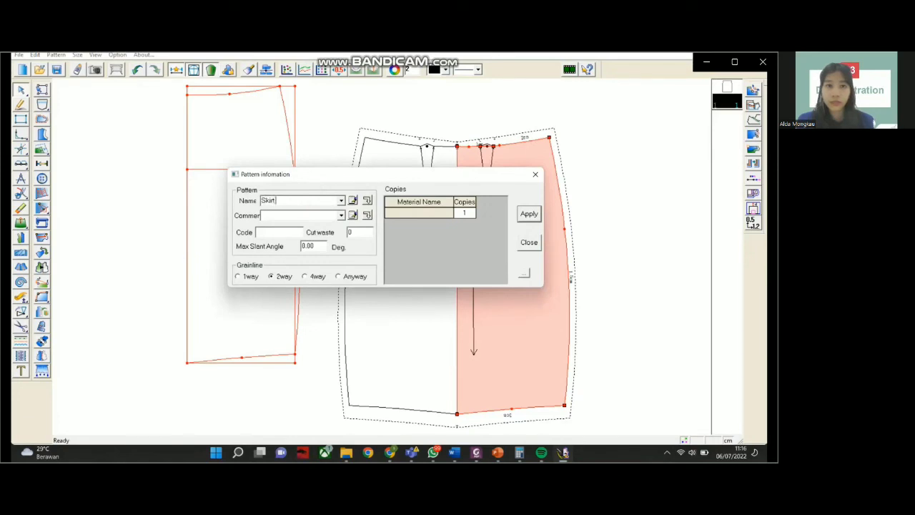
{"action": "type", "text": " Pattern"}
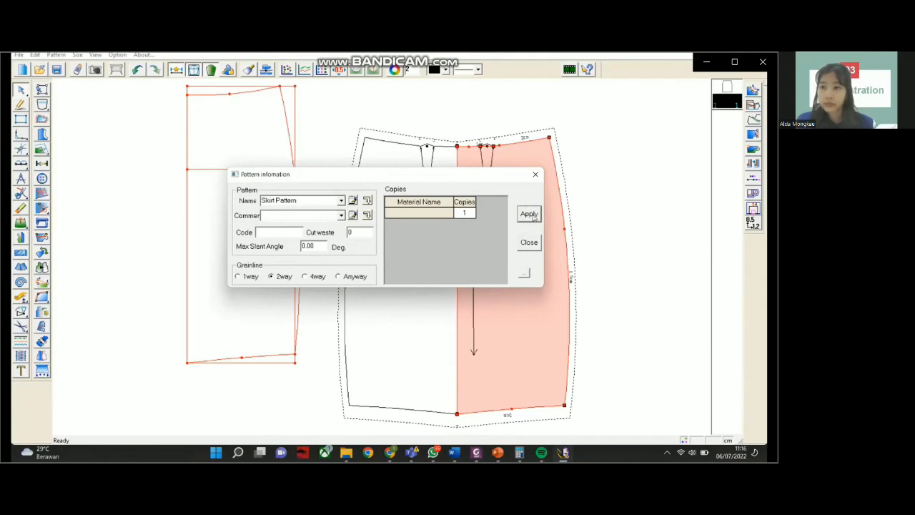
{"action": "left_click", "coordinate": [529, 217]}
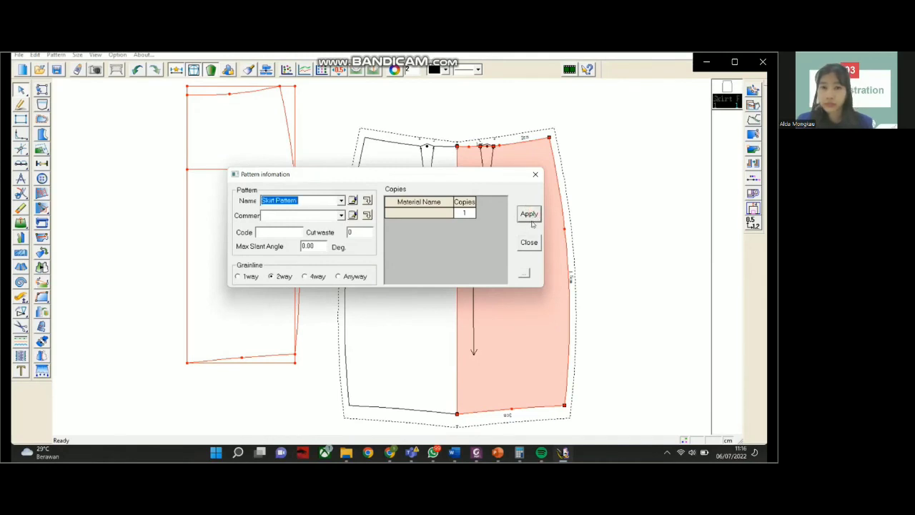
{"action": "left_click", "coordinate": [529, 215]}
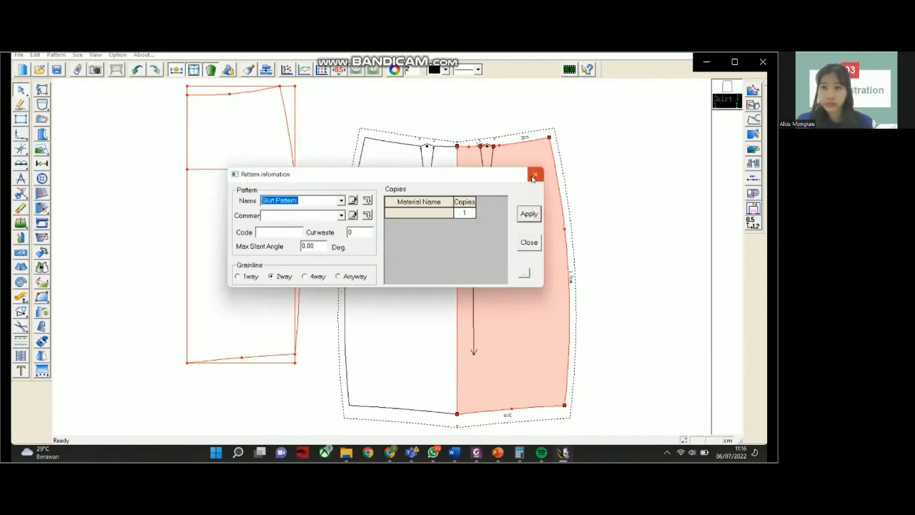
{"action": "left_click", "coordinate": [534, 175]}
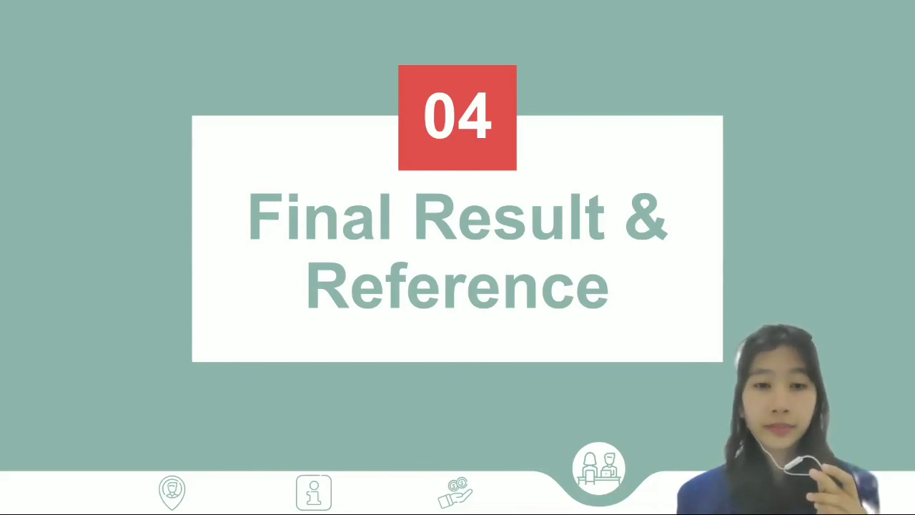
- Advance through the Final Result and Size Reference slides to the Web Reference slide
{"action": "key", "text": "Right"}
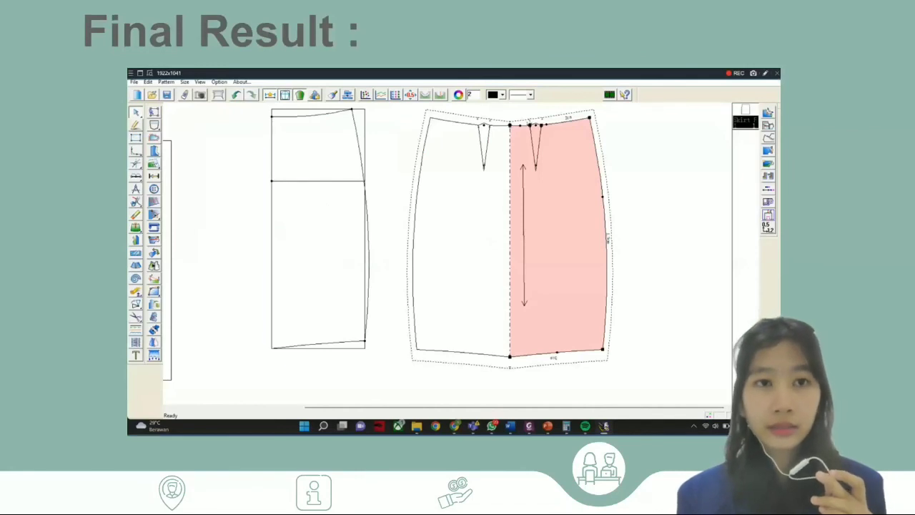
{"action": "key", "text": "Right"}
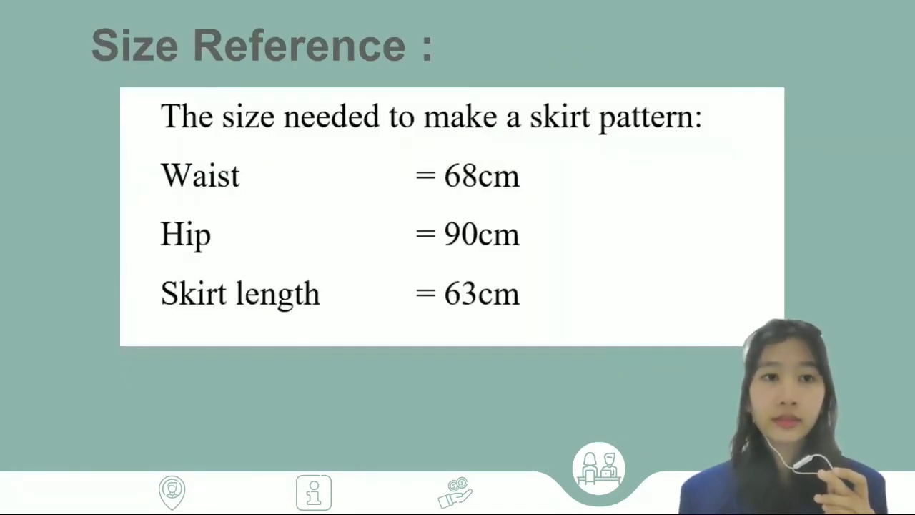
{"action": "key", "text": "Right"}
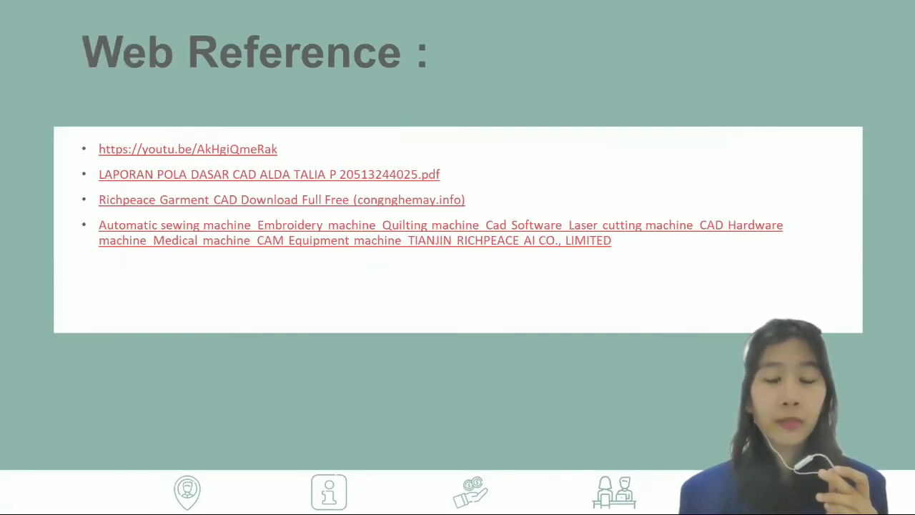